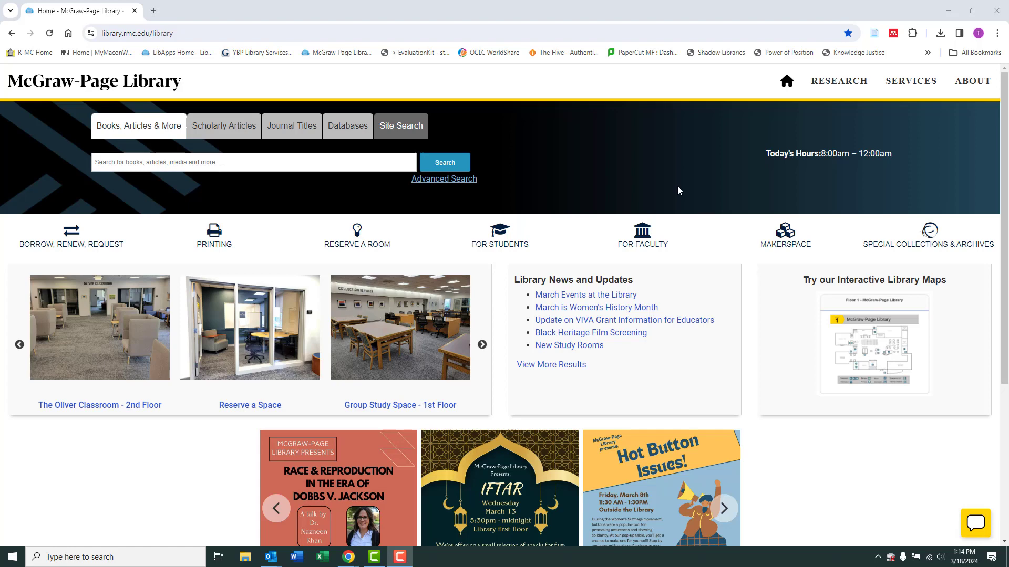
- Search Google for 'mendeley' and open the official Mendeley Reference Management Software site
click(423, 37)
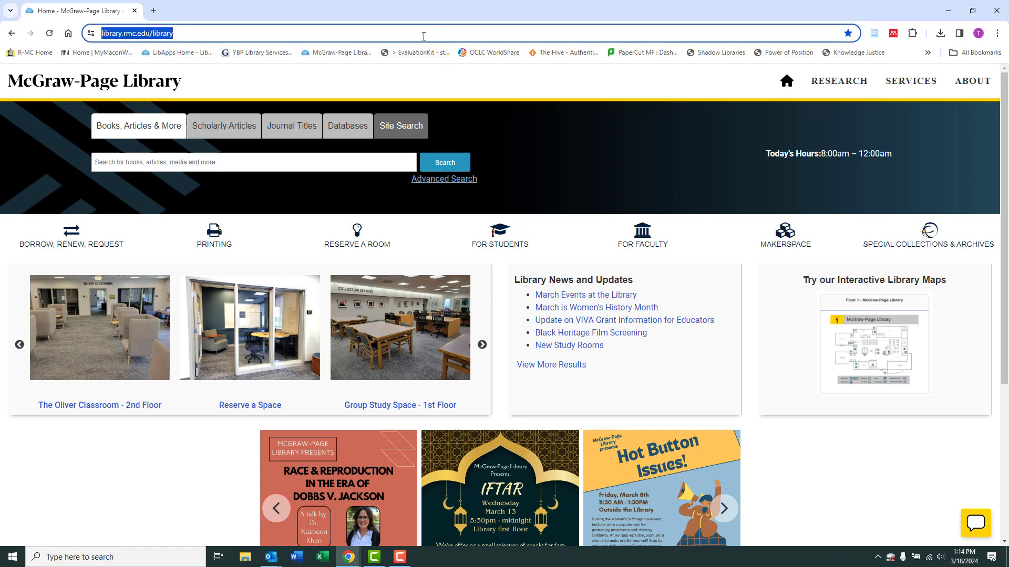
text(mene)
text(de)
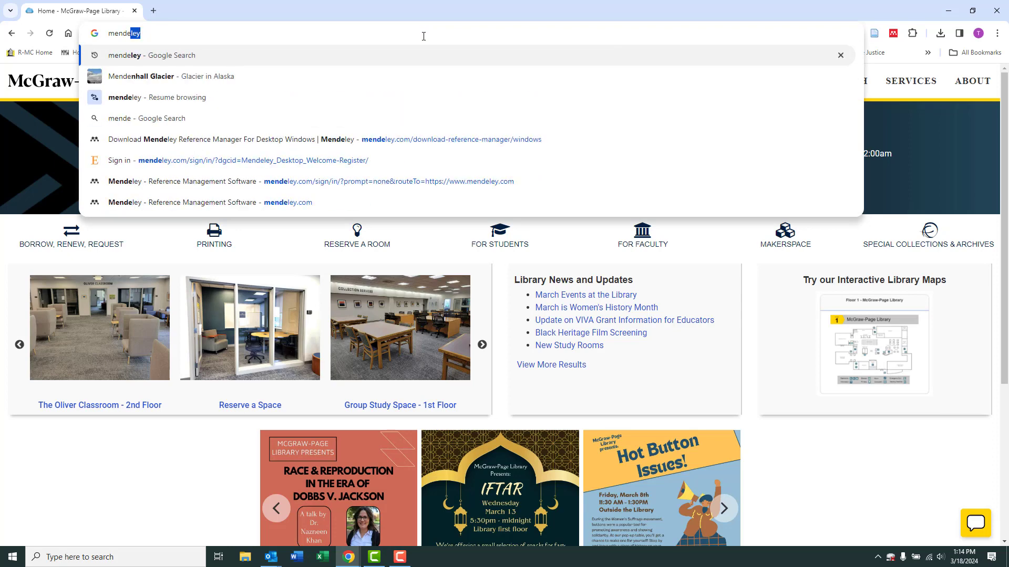
key(Return)
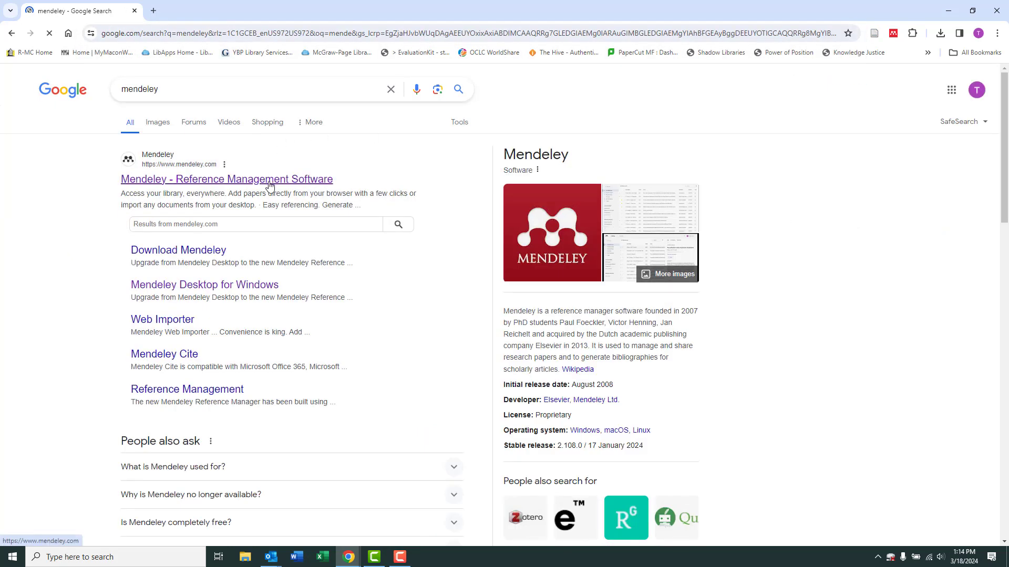
click(269, 180)
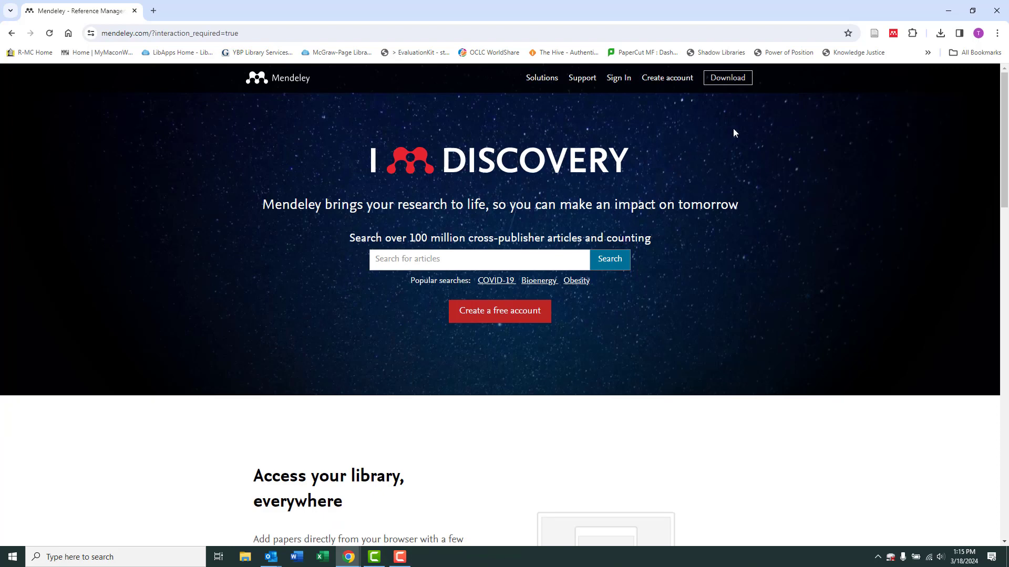
- Download the Mendeley Reference Manager installer for Windows from the site's download page
click(731, 84)
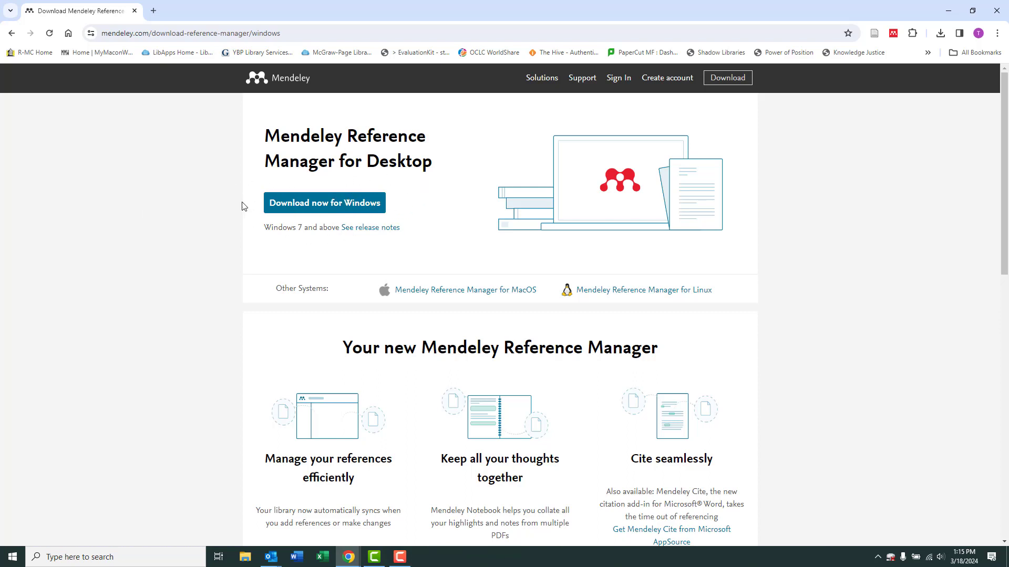
click(349, 209)
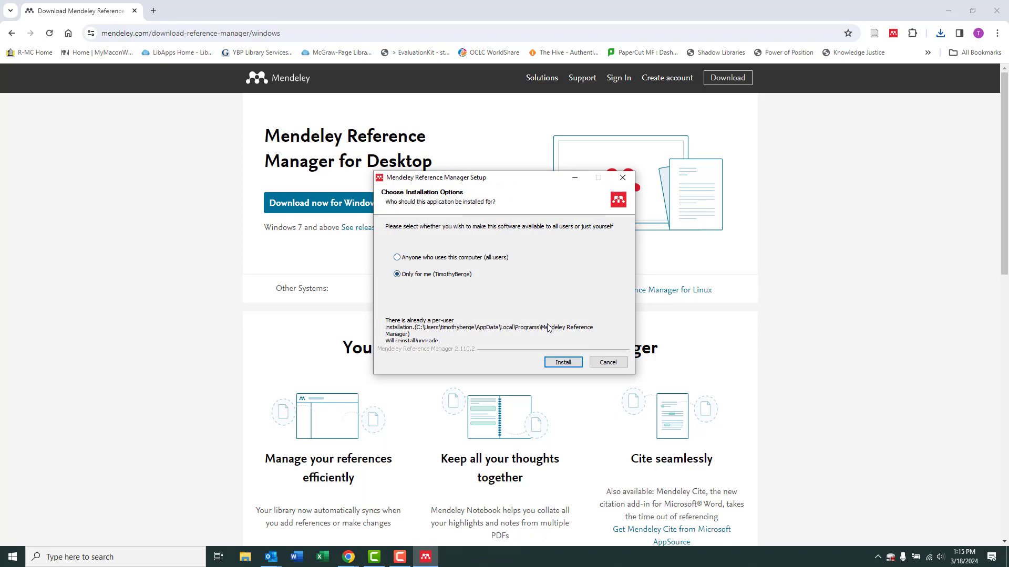
- Install Mendeley Reference Manager for the current user only and finish setup, launching the app
click(566, 365)
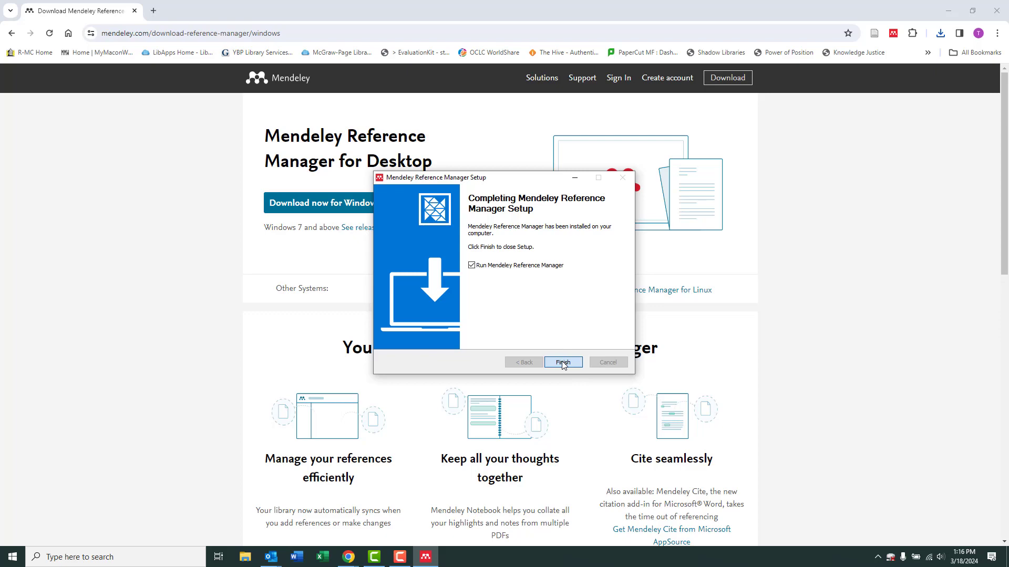
click(562, 361)
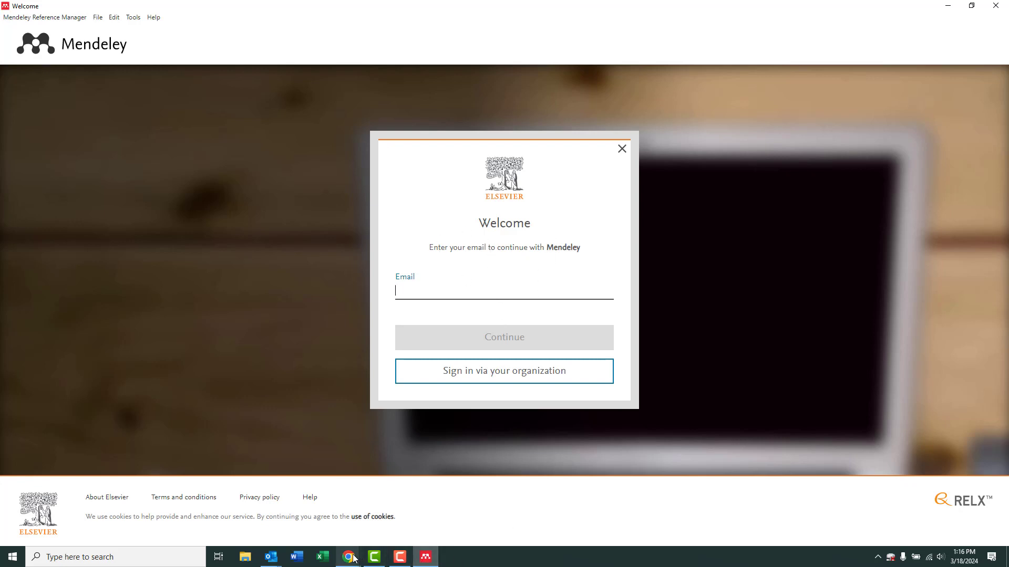
- Return to the Mendeley download page in Chrome, leaving the app's sign-in screen open
mouse_move(358, 558)
click(461, 510)
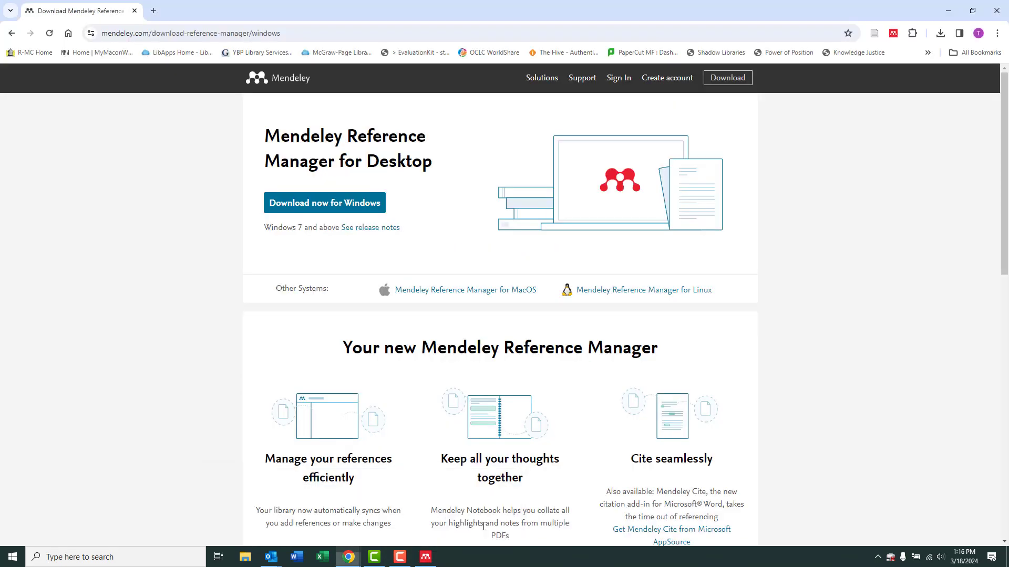
- Start creating a Mendeley account and enter the library's e-mail address
click(665, 83)
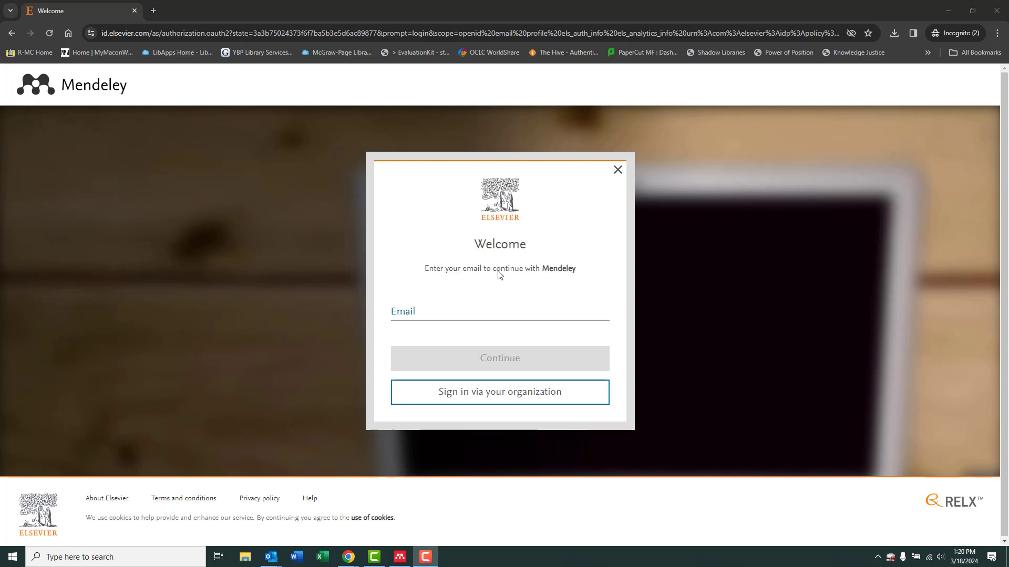
click(415, 312)
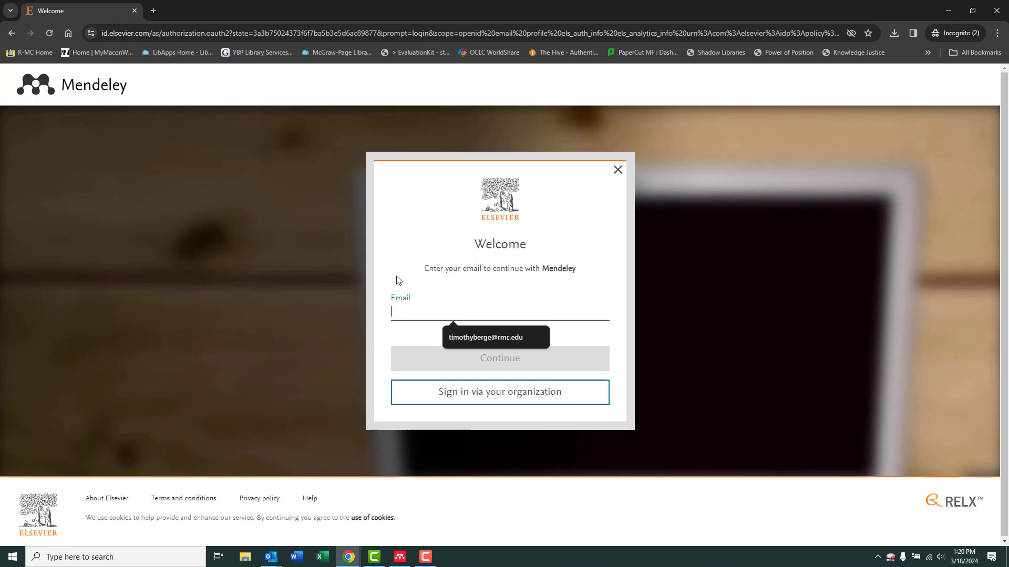
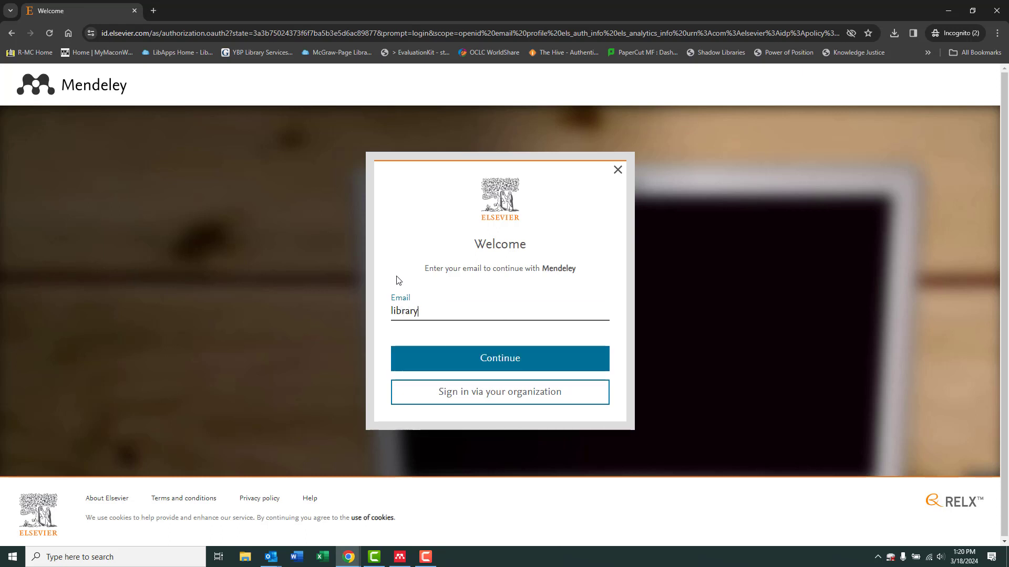
- Fill in the registration form's given name, family name and a strong account password
click(476, 362)
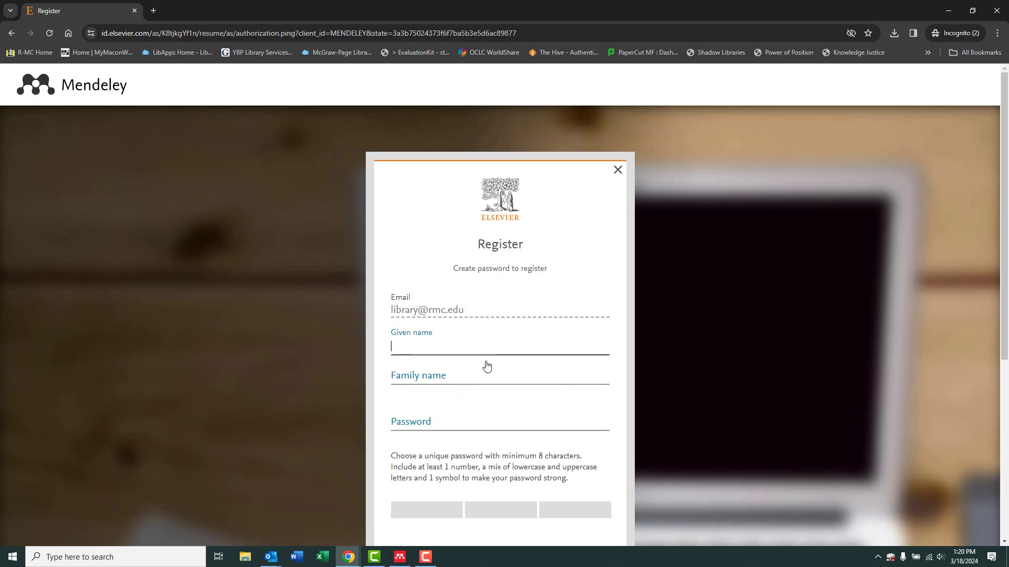
scroll(428, 311, down, 1)
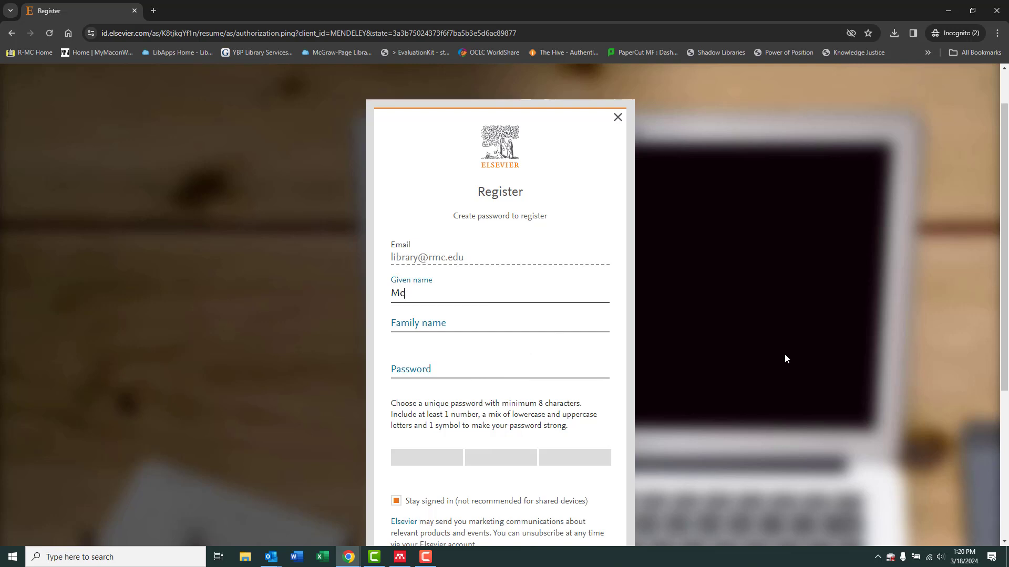
key(BackSpace)
text(cGraw-Page)
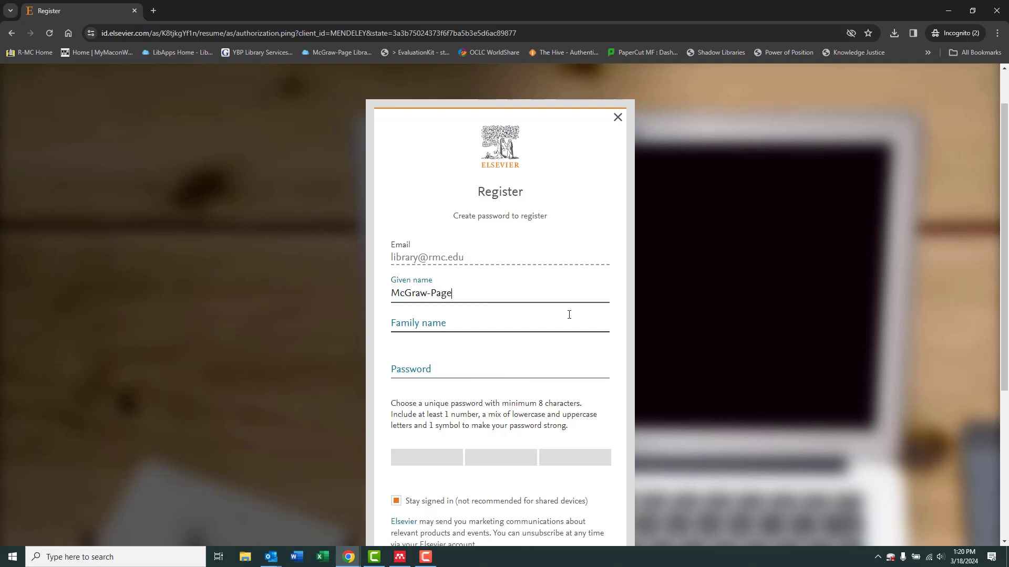
click(524, 324)
text(Library)
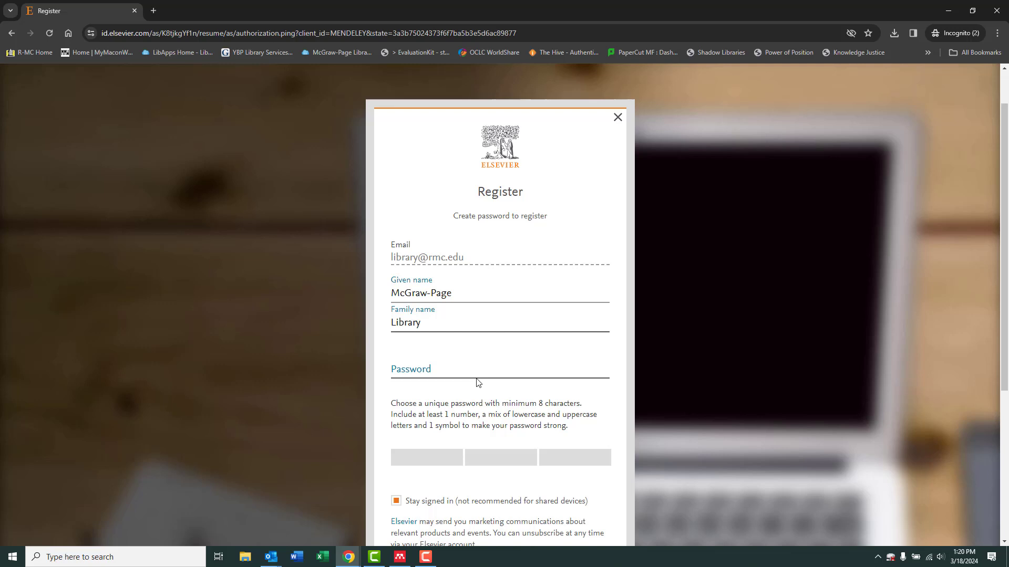
click(463, 374)
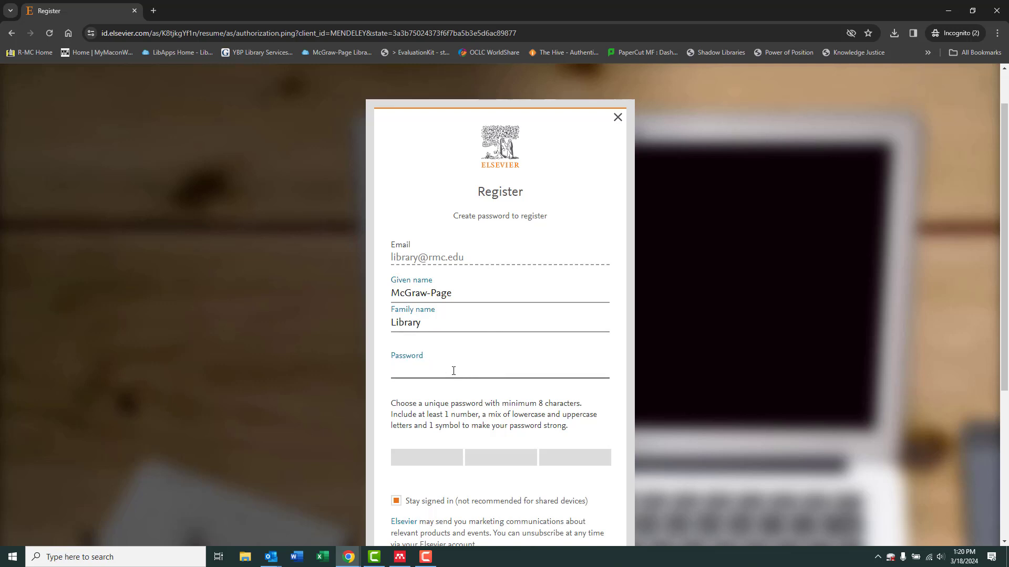
text(•••••)
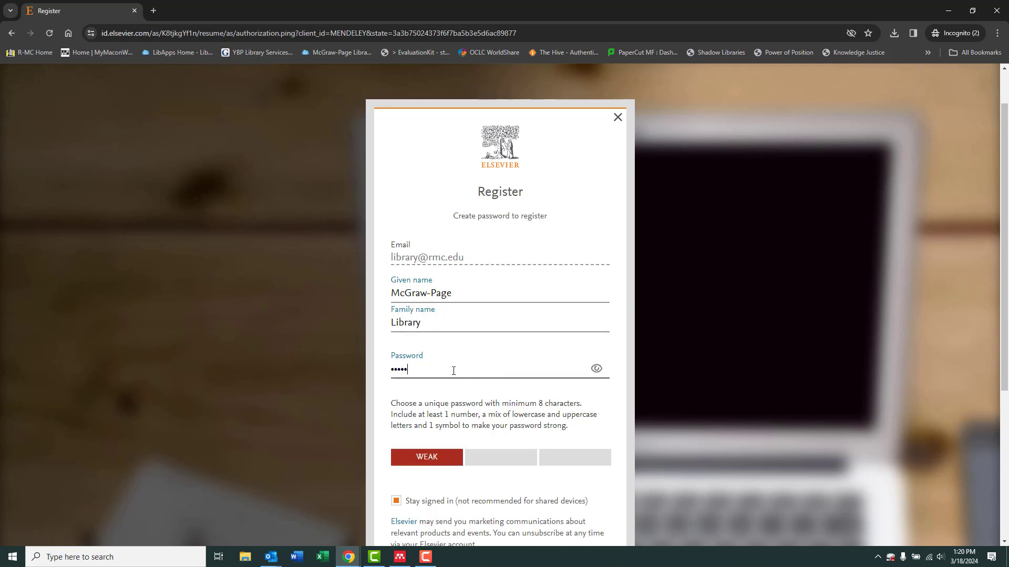
text(•••••••)
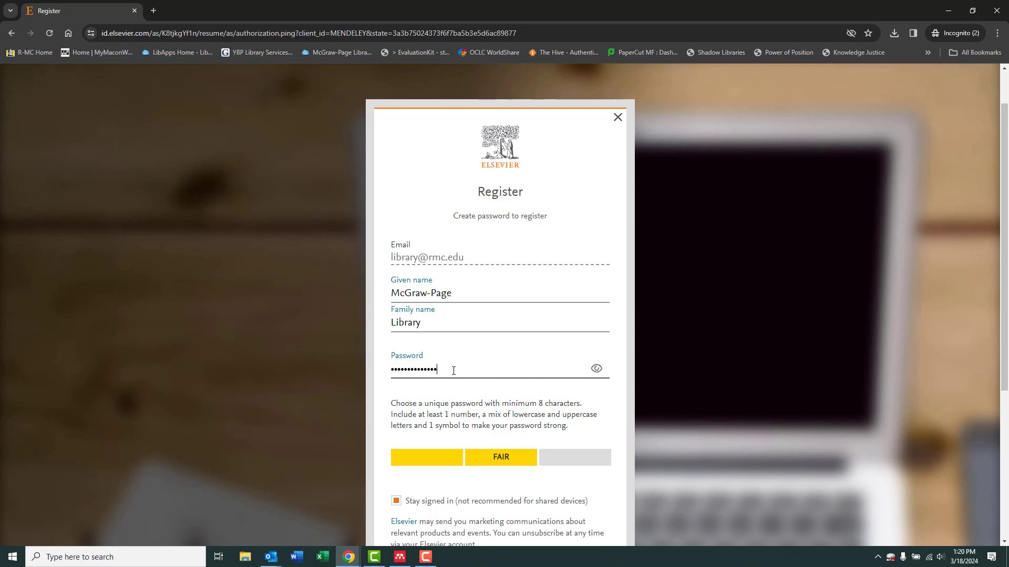
text(•)
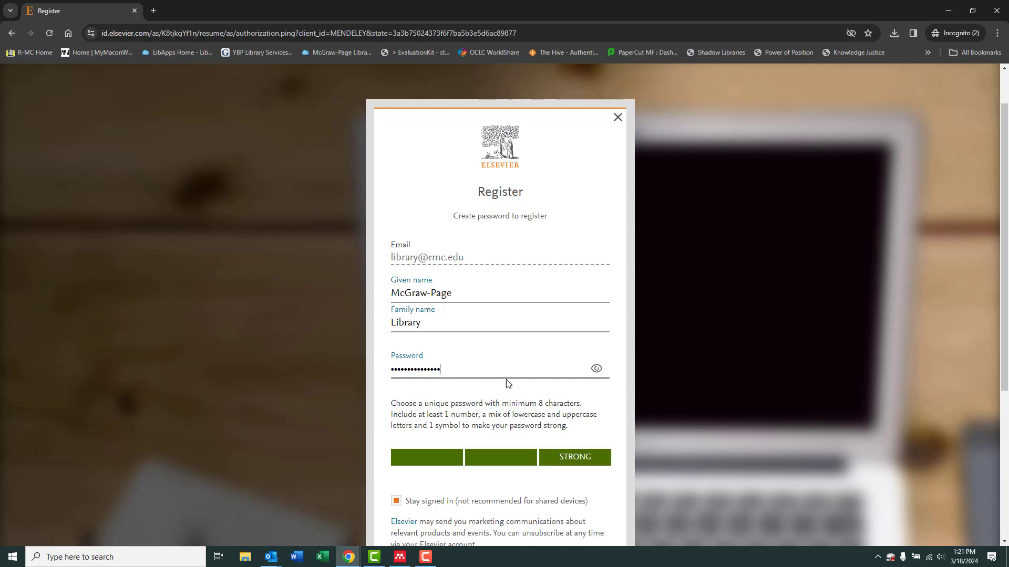
- Turn off 'Stay signed in' and submit the registration
scroll(633, 413, down, 4)
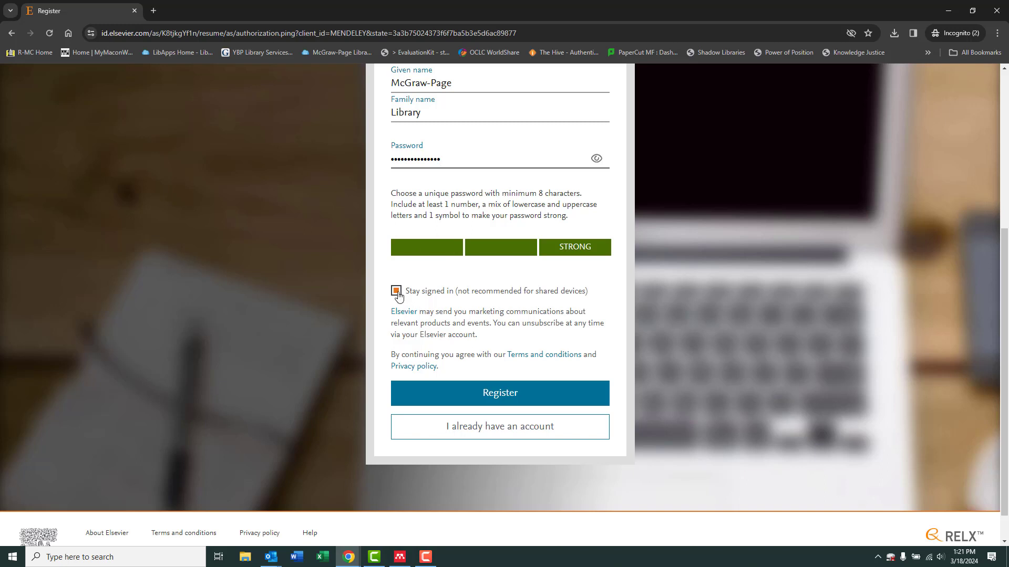
click(397, 293)
click(507, 397)
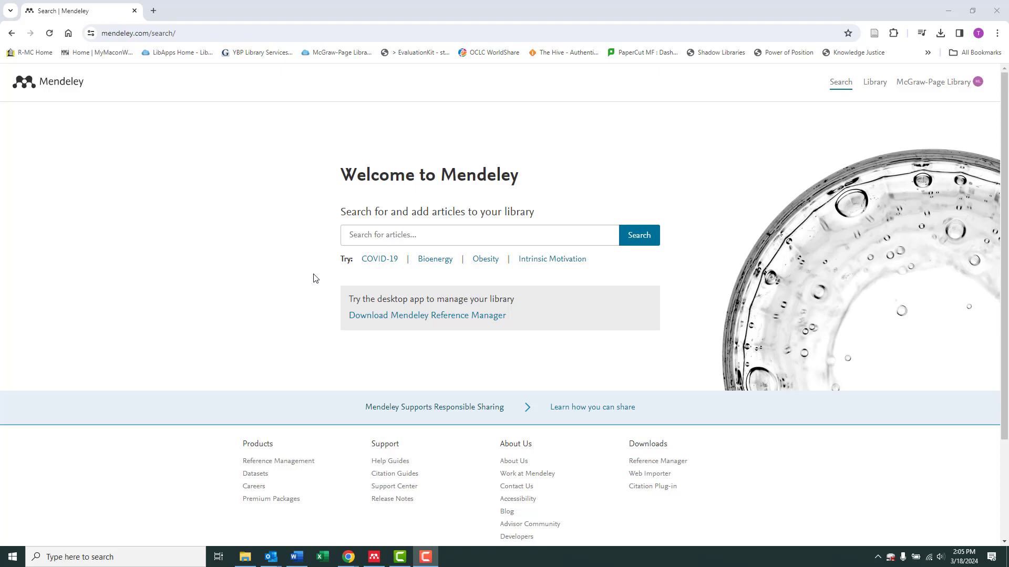
- Go from the Reference Management product page to the Mendeley Web Importer page
click(278, 465)
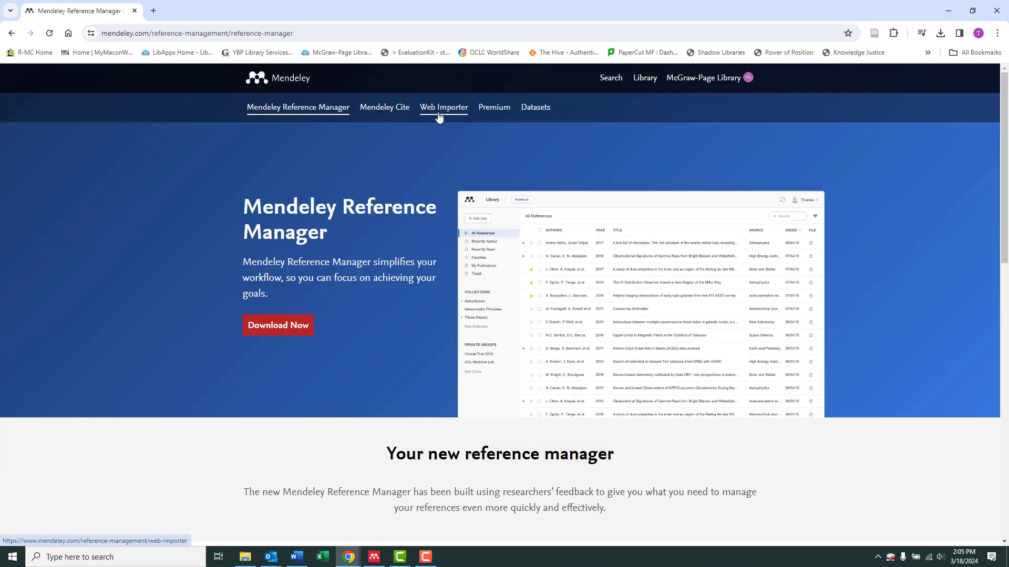
click(445, 107)
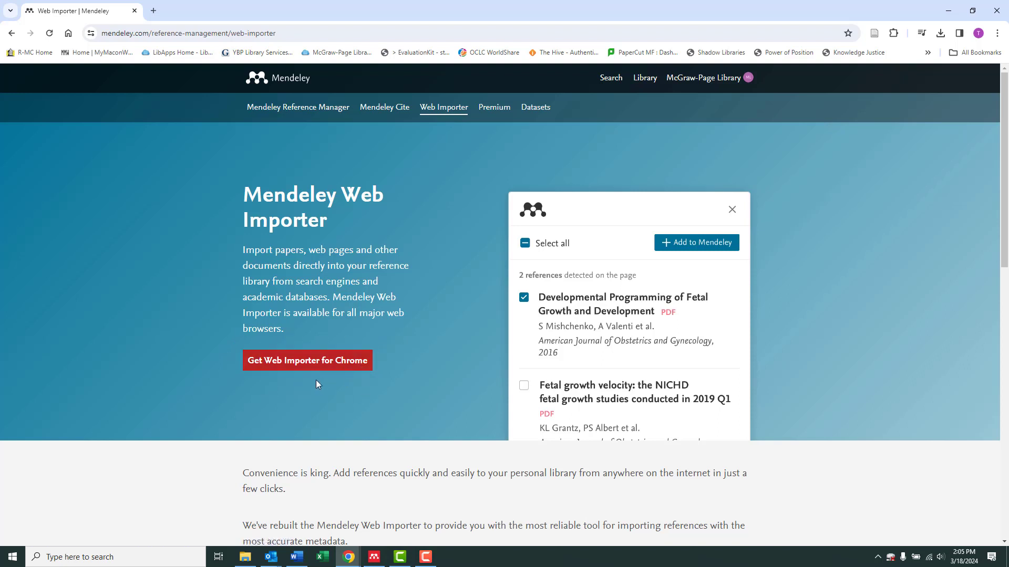
- Add the Mendeley Web Importer extension to Chrome from its Web Store listing and dismiss the notice
click(342, 368)
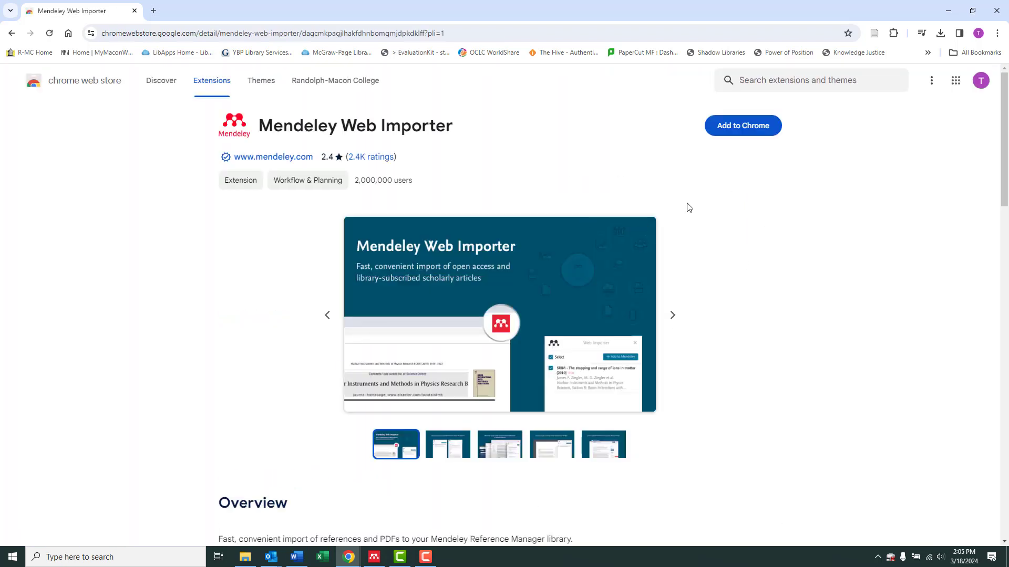
click(720, 127)
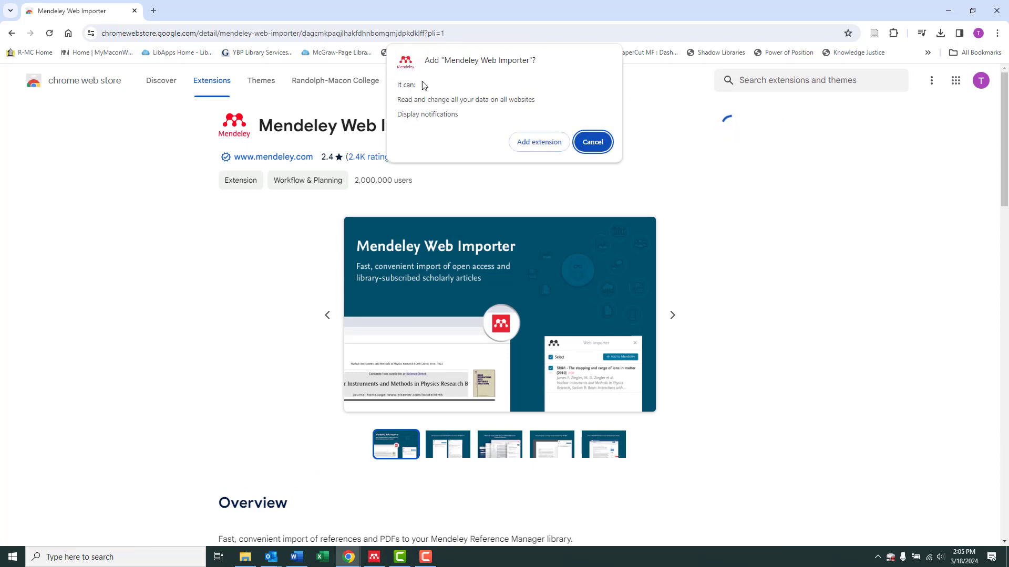
click(530, 144)
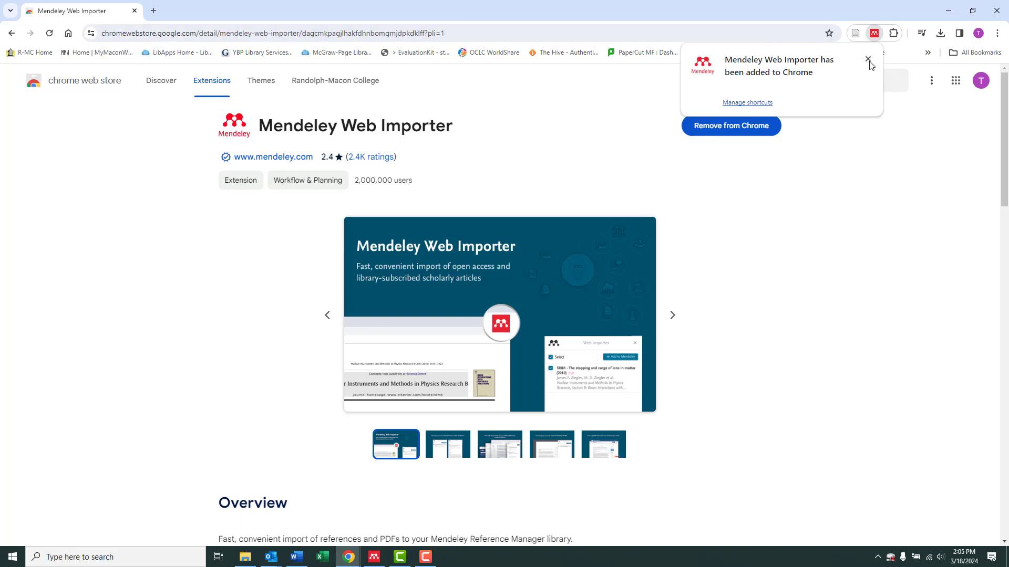
click(868, 60)
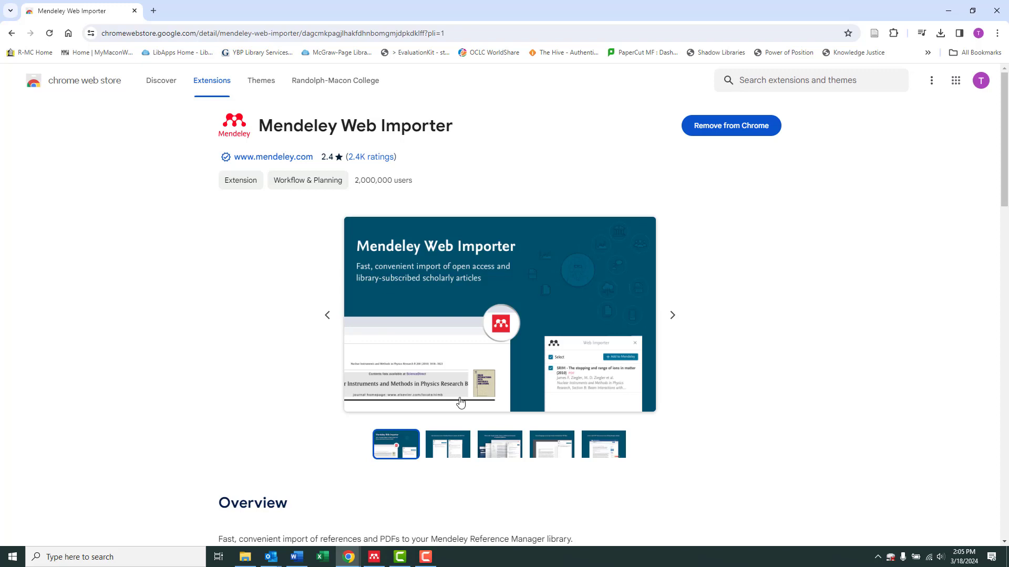
mouse_move(382, 561)
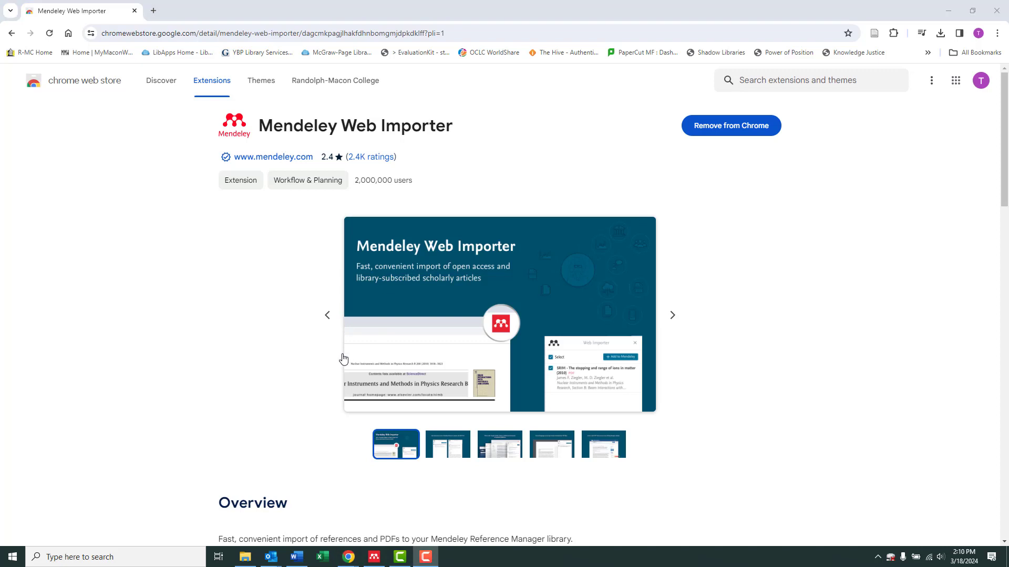
- Sign in to the Mendeley desktop app with the library account's e-mail and password
click(374, 557)
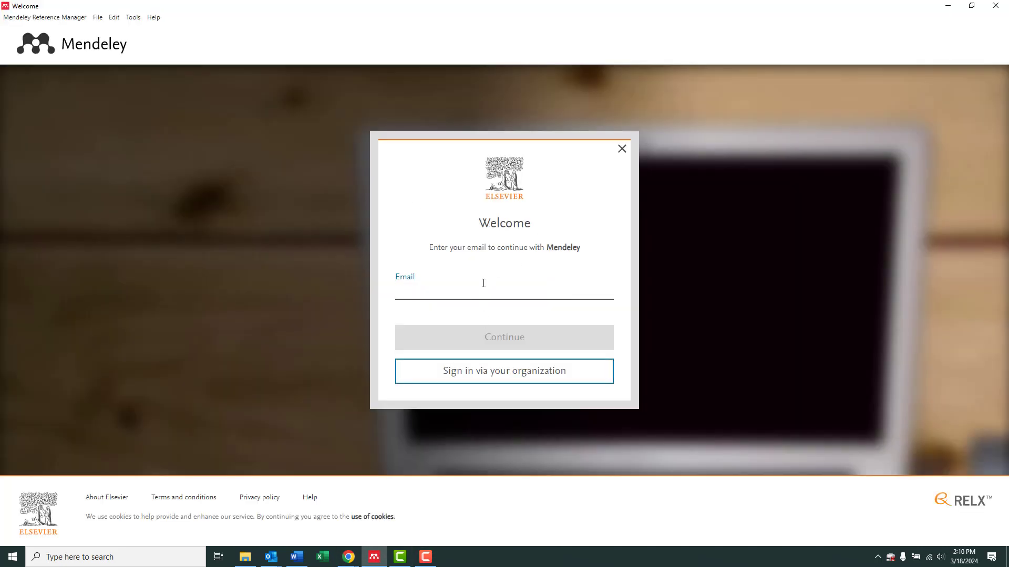
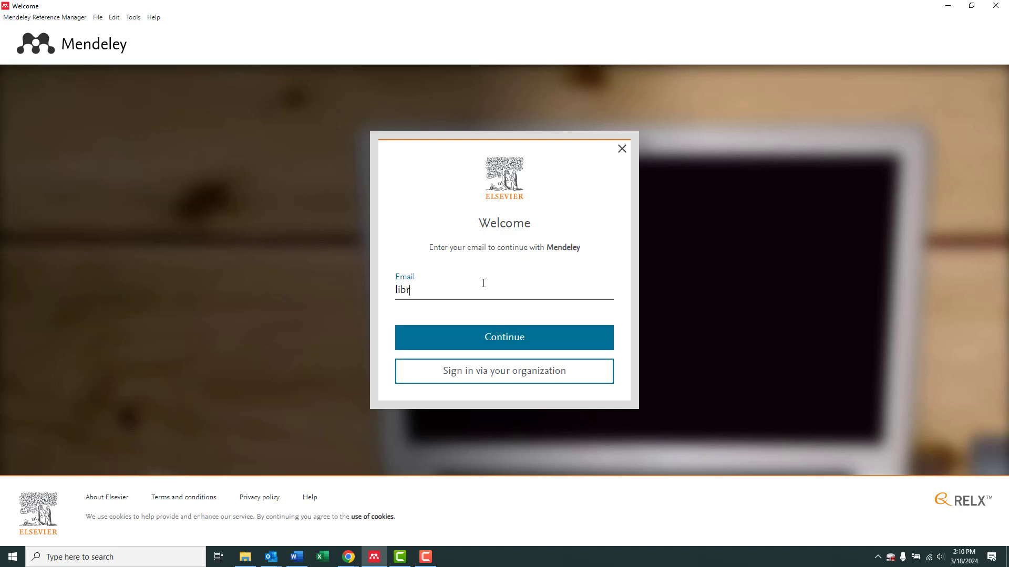
click(477, 338)
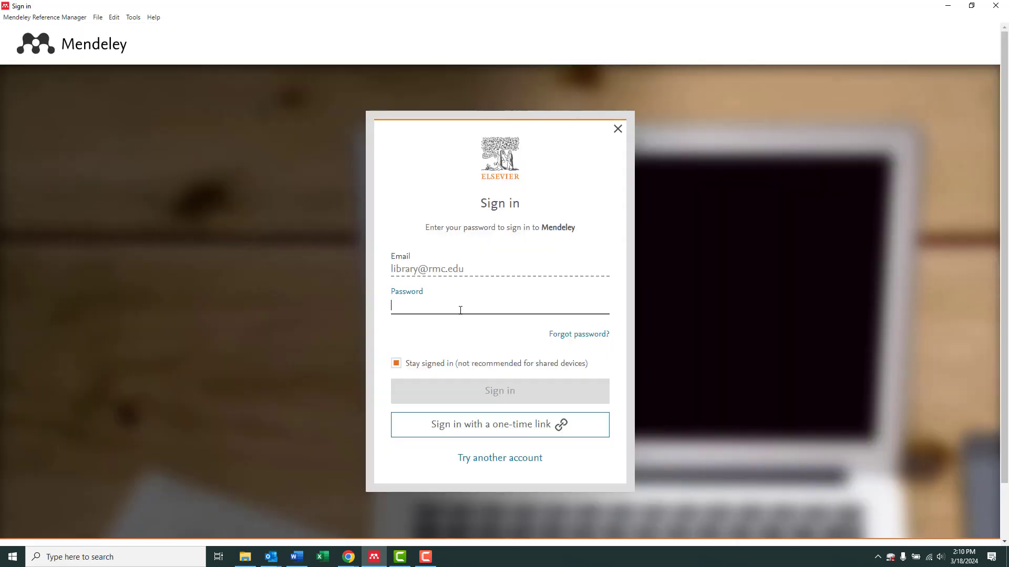
text(************)
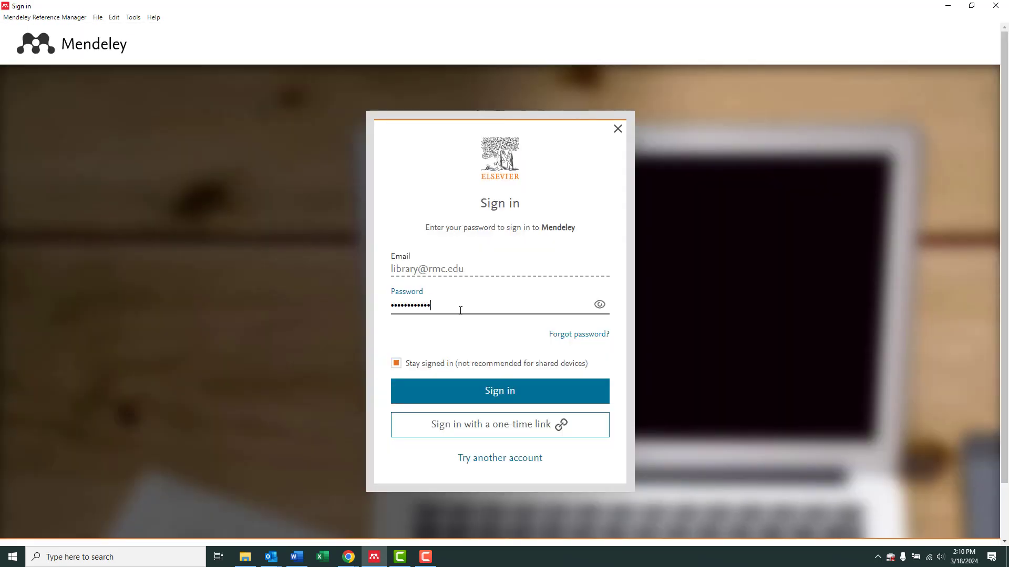
text(***)
click(416, 374)
click(427, 390)
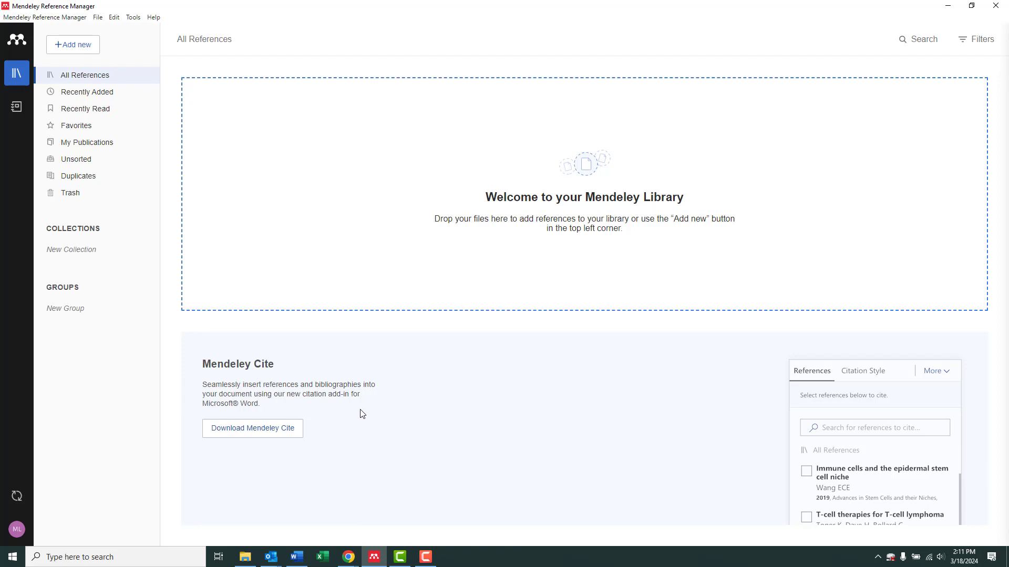
- Get the free Mendeley Cite add-in from AppSource and let Chrome launch it in Word
click(269, 437)
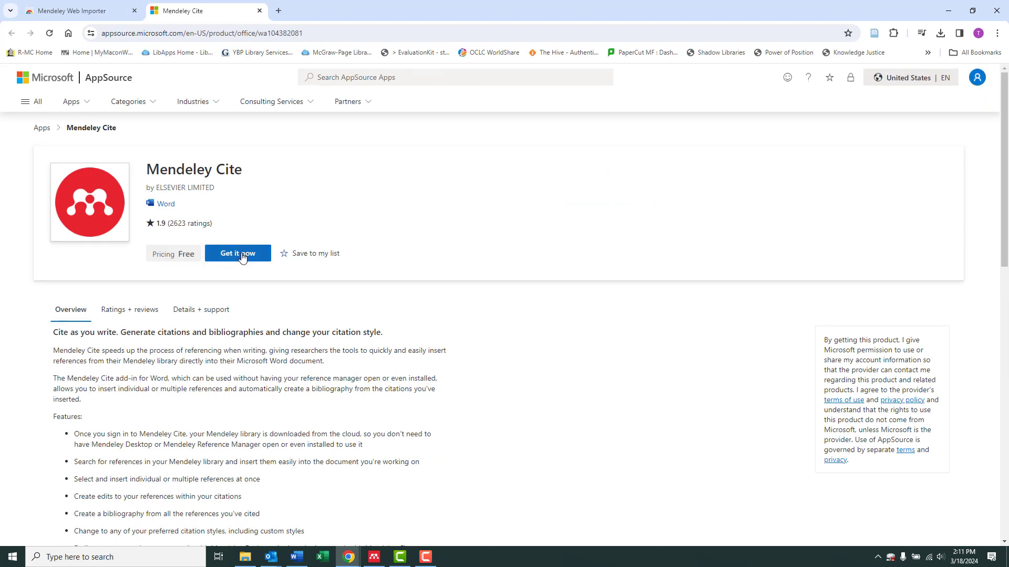
click(241, 257)
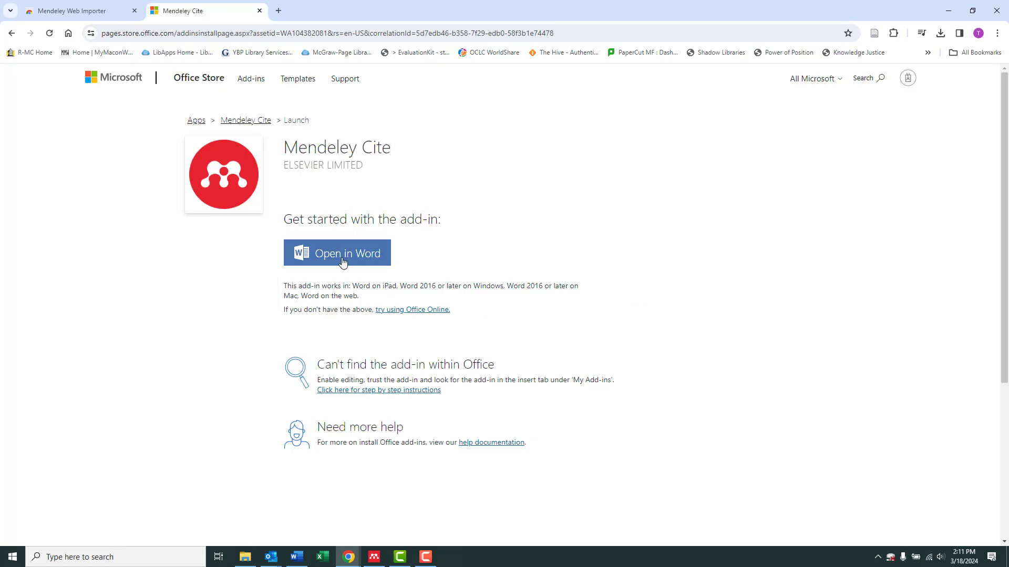
click(342, 262)
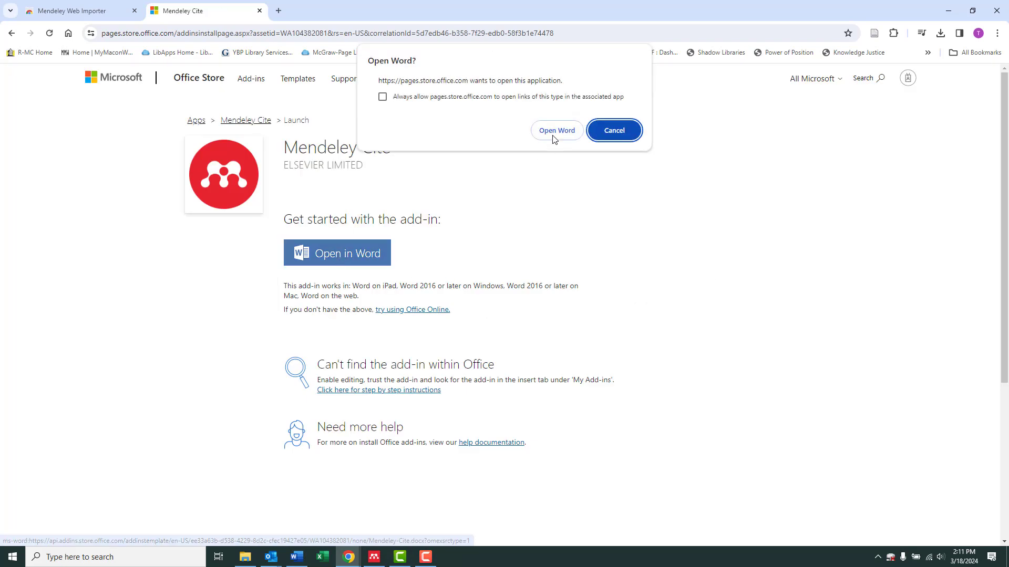
click(553, 132)
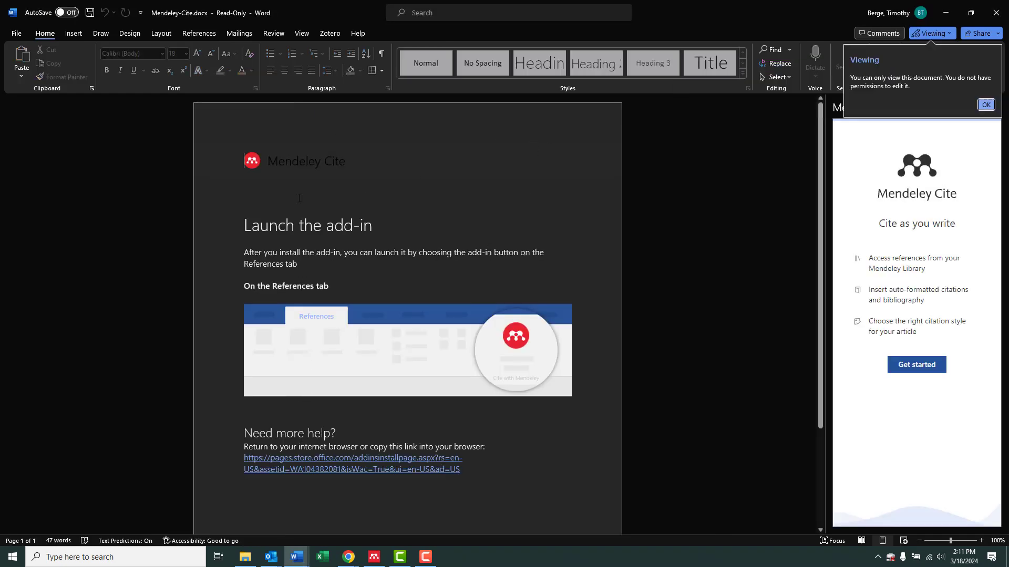
- Switch Word's ribbon to the References tab to show the Mendeley Cite button beside its pane
click(203, 36)
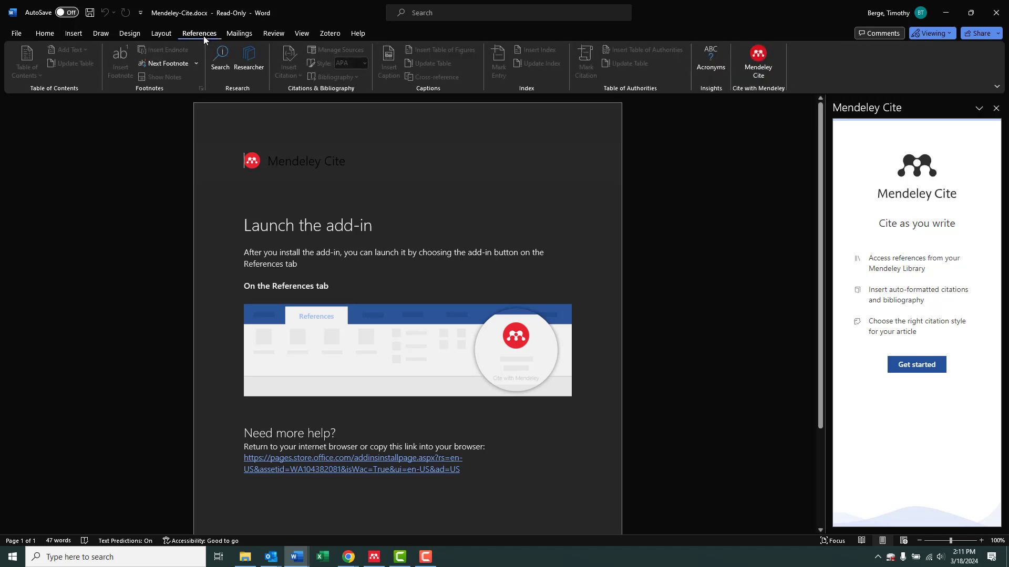